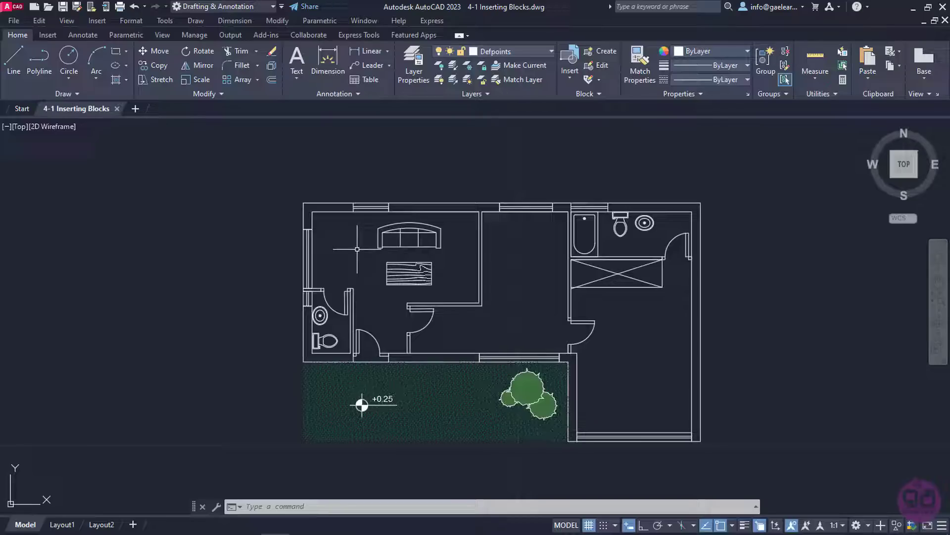
Browse the Tools > Palettes commands, then switch to the View tab and focus the command line
{"action": "left_click", "coordinate": [173, 22]}
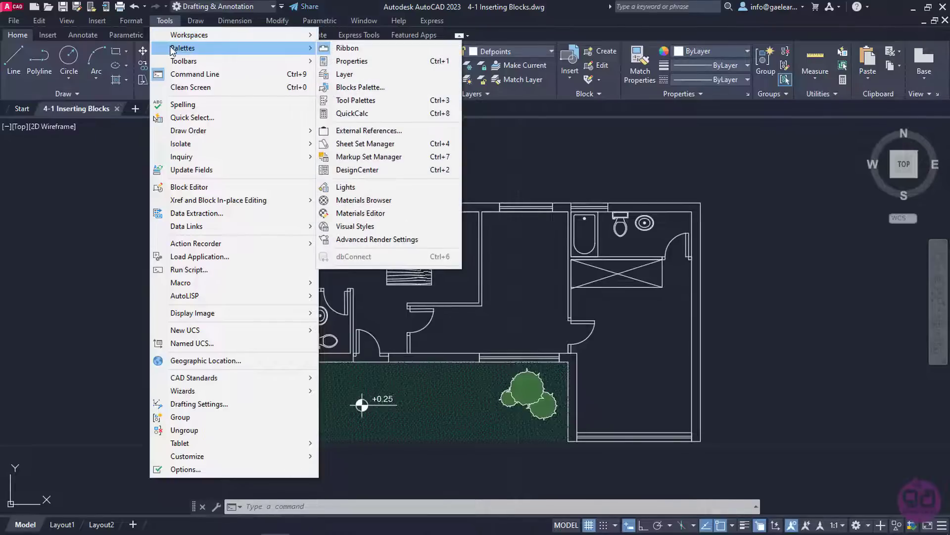
{"action": "mouse_move", "coordinate": [183, 47]}
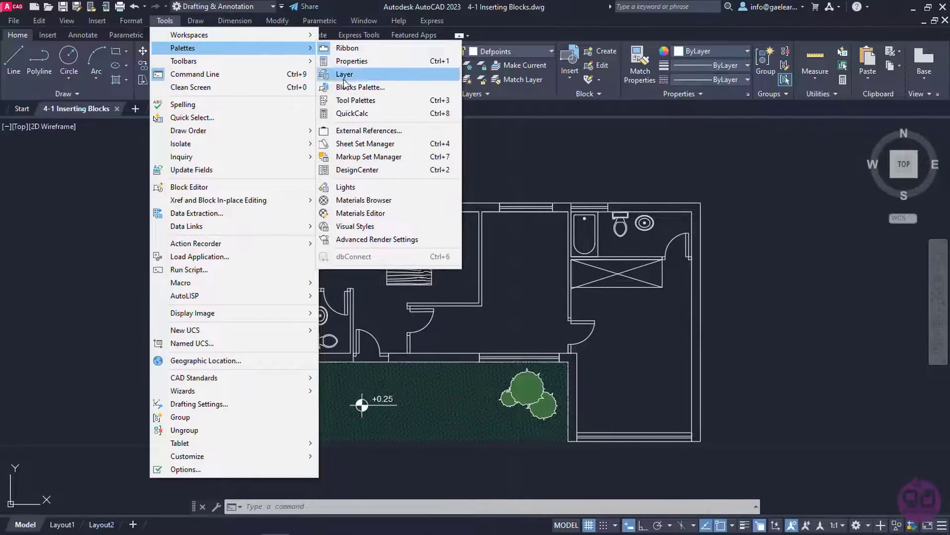
{"action": "left_click", "coordinate": [364, 171]}
{"action": "key", "text": "Escape"}
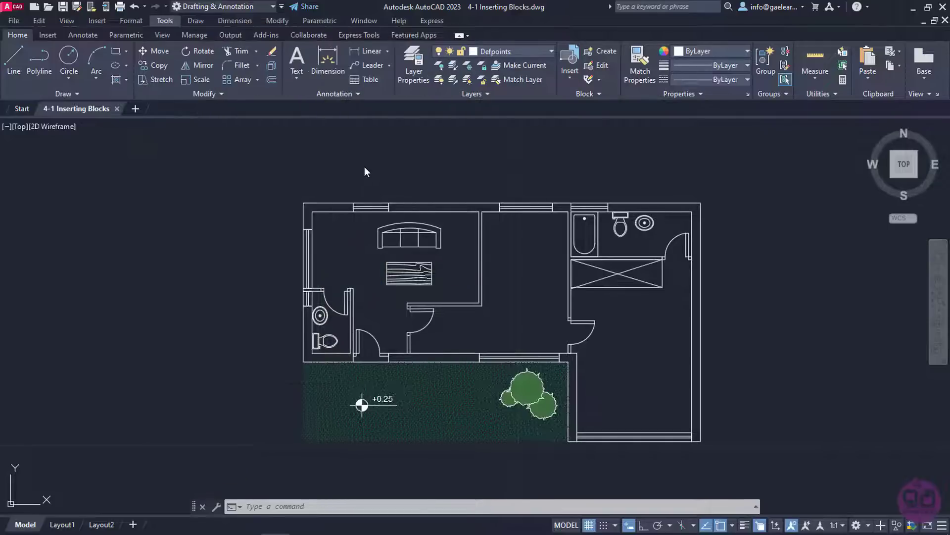
{"action": "left_click", "coordinate": [162, 36]}
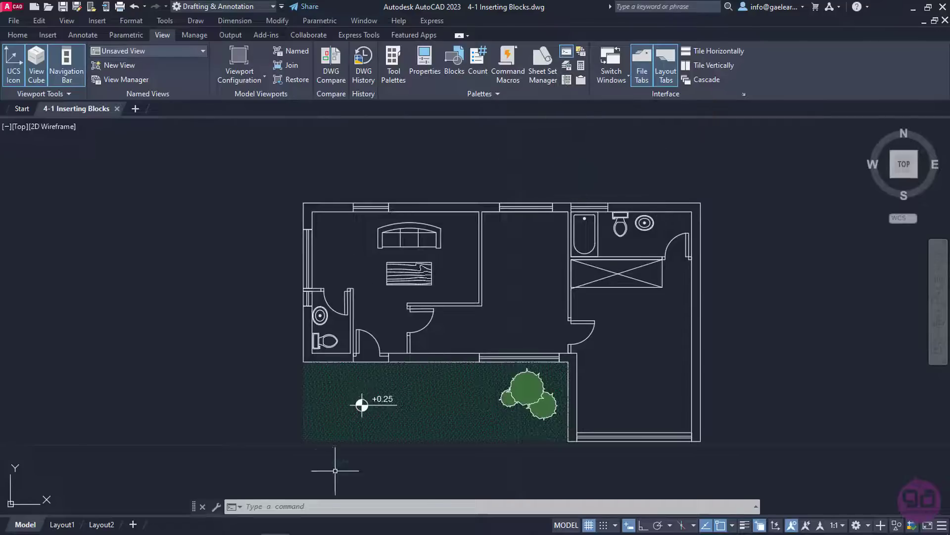
{"action": "left_click", "coordinate": [329, 507]}
{"action": "type", "text": "d"}
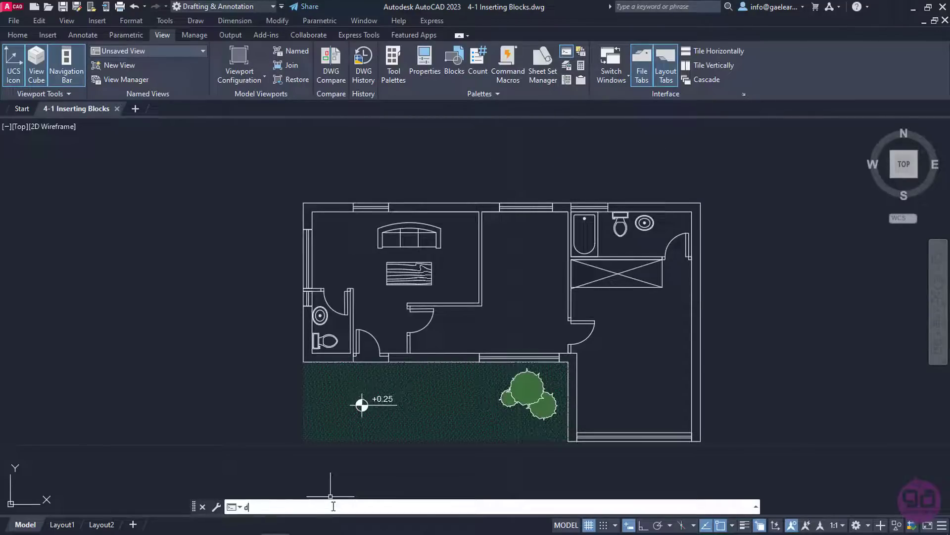
{"action": "type", "text": "esigncente"}
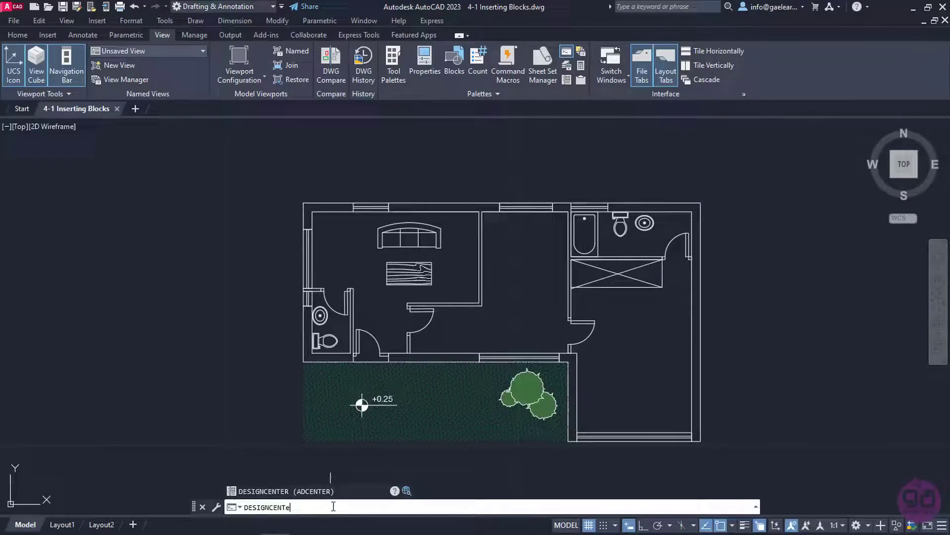
{"action": "type", "text": "r"}
Run DESIGNCENTER, shift its palette right and down, and widen the folder tree
{"action": "key", "text": "Return"}
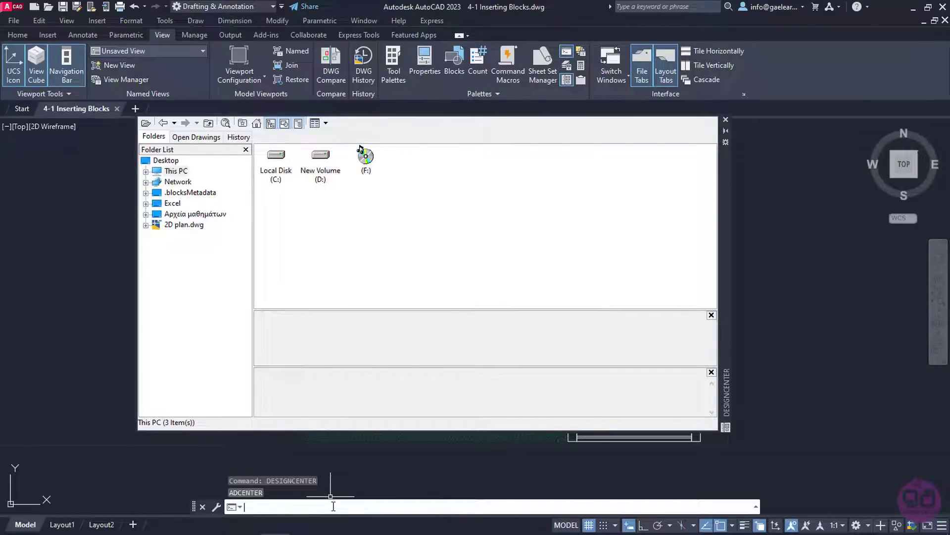
{"action": "left_click_drag", "start_coordinate": [729, 298], "coordinate": [840, 314]}
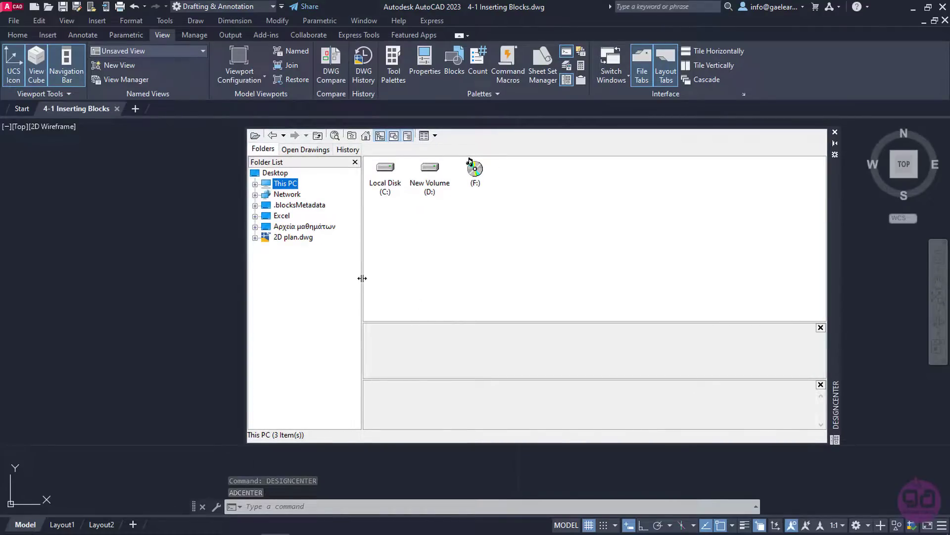
{"action": "left_click_drag", "start_coordinate": [361, 279], "coordinate": [380, 279]}
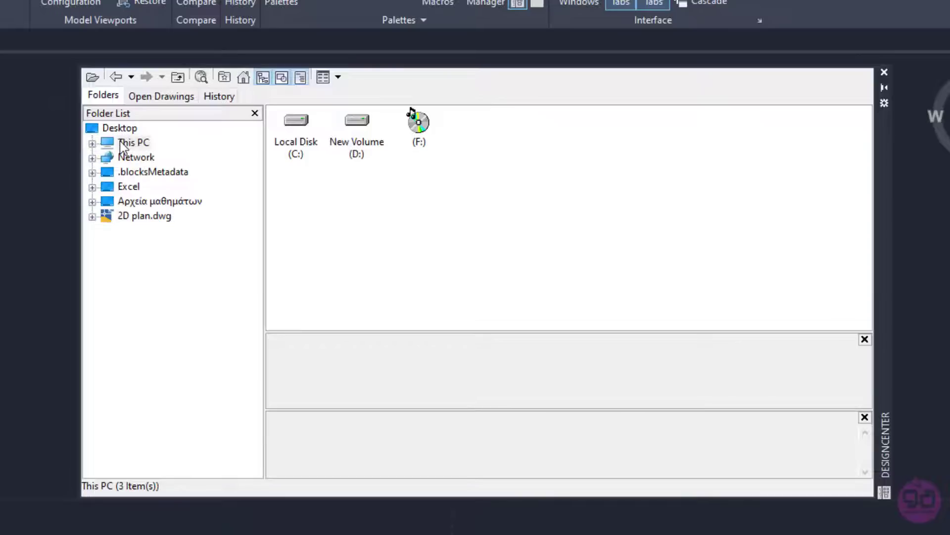
Expand This PC, Local Disk (C:) and Program Files in the DesignCenter folder tree
{"action": "left_click", "coordinate": [121, 146]}
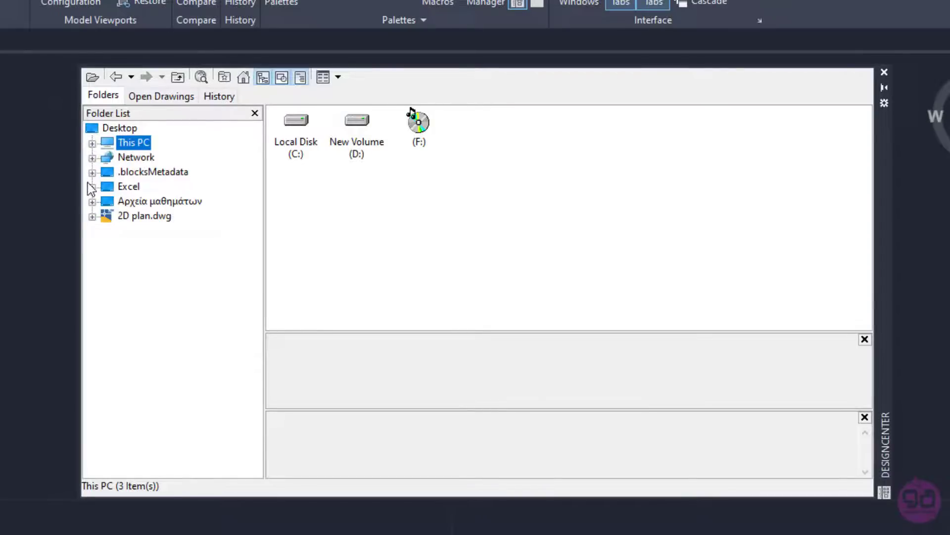
{"action": "left_click", "coordinate": [92, 143]}
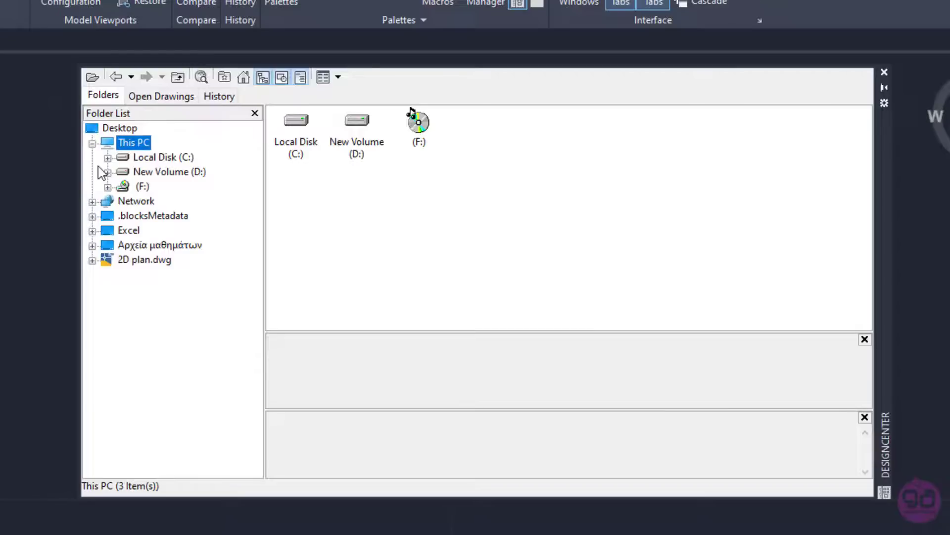
{"action": "left_click", "coordinate": [149, 160]}
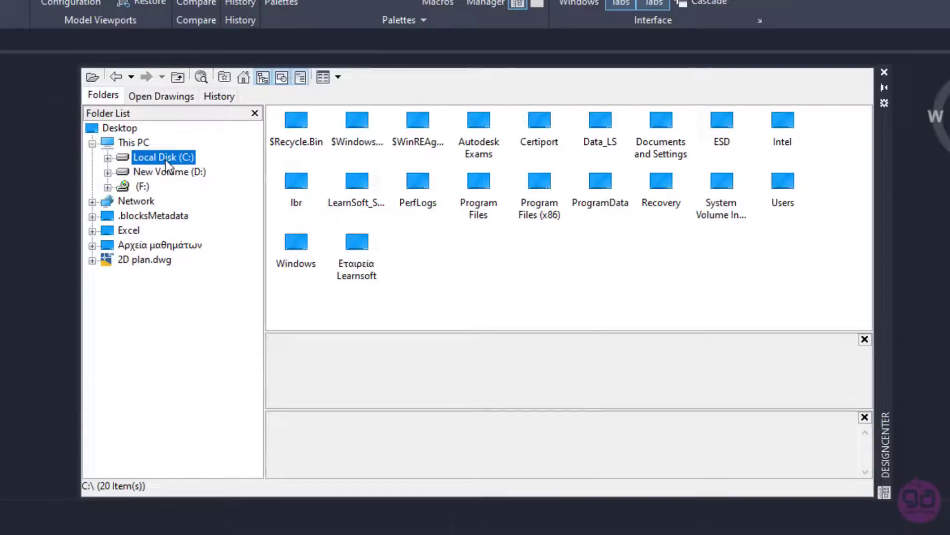
{"action": "left_click", "coordinate": [109, 160]}
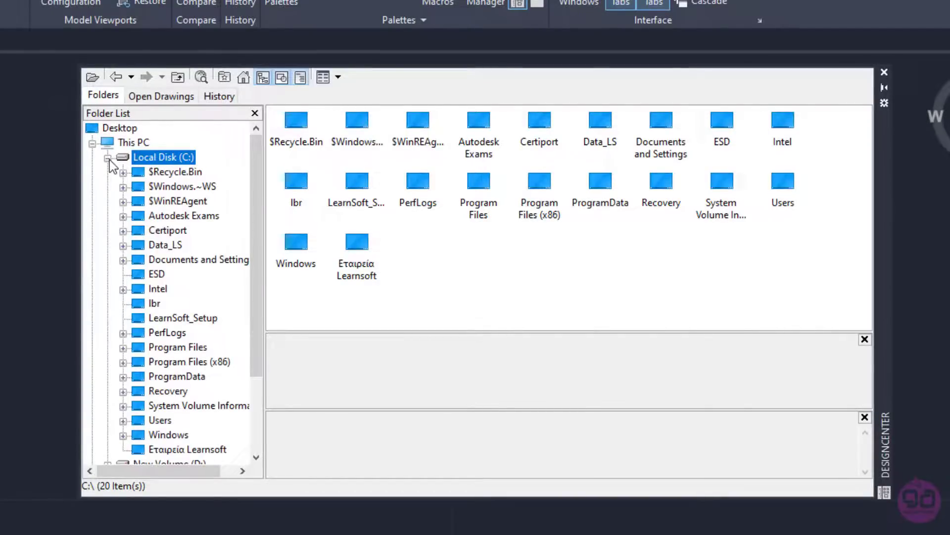
{"action": "left_click", "coordinate": [164, 349]}
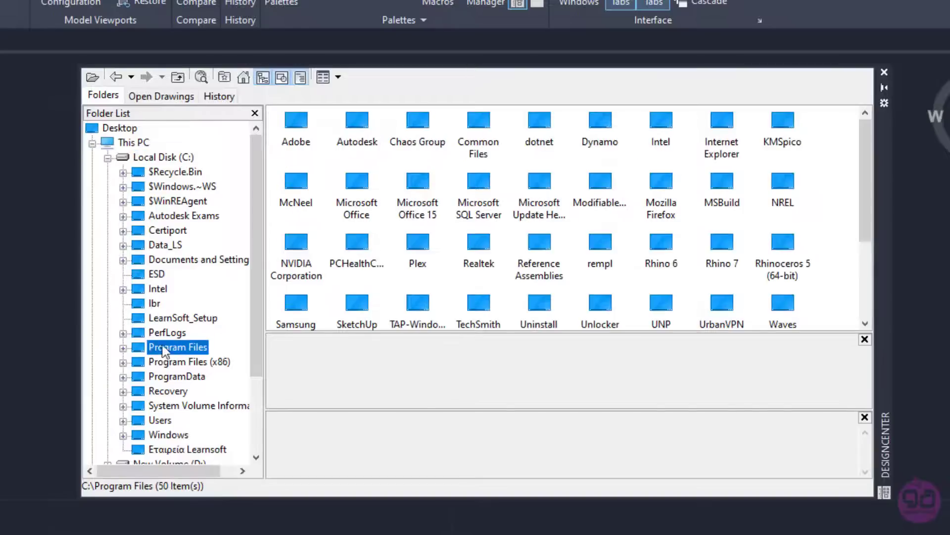
{"action": "left_click", "coordinate": [123, 348]}
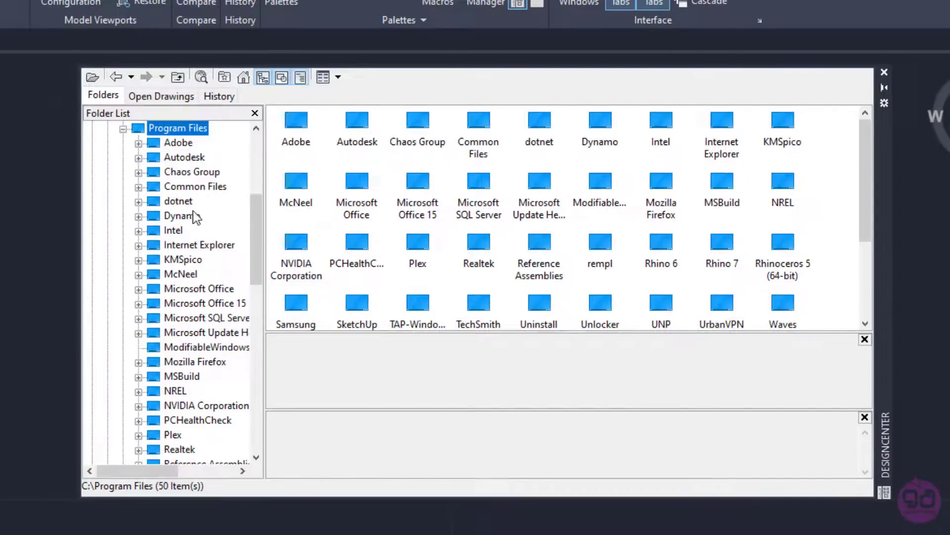
Expand Autodesk, AutoCAD 2023, Sample and en-us to reach the sample folders
{"action": "left_click", "coordinate": [191, 158]}
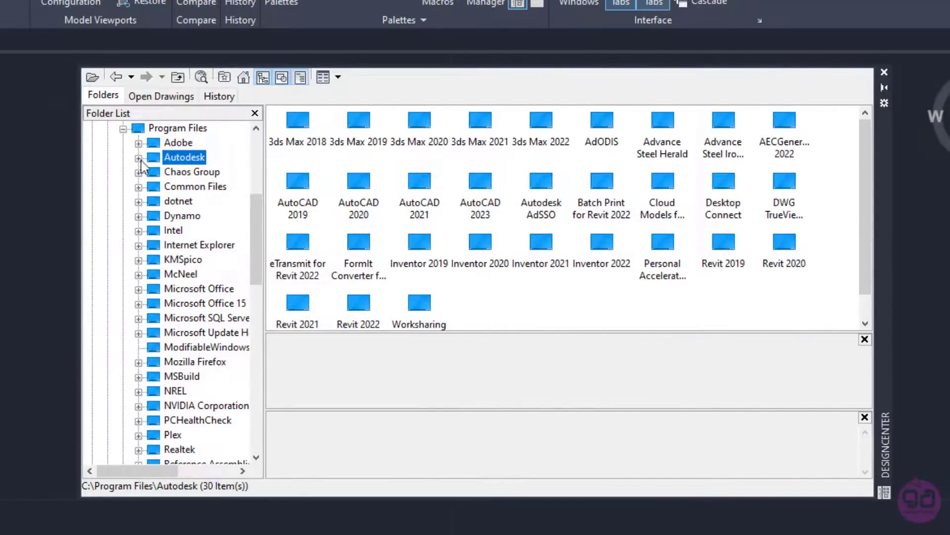
{"action": "left_click", "coordinate": [139, 157]}
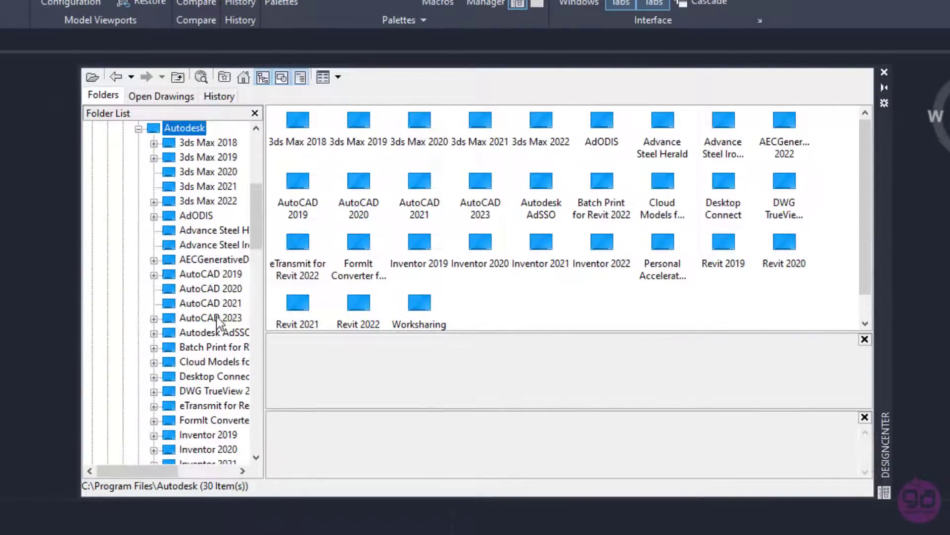
{"action": "left_click", "coordinate": [225, 318]}
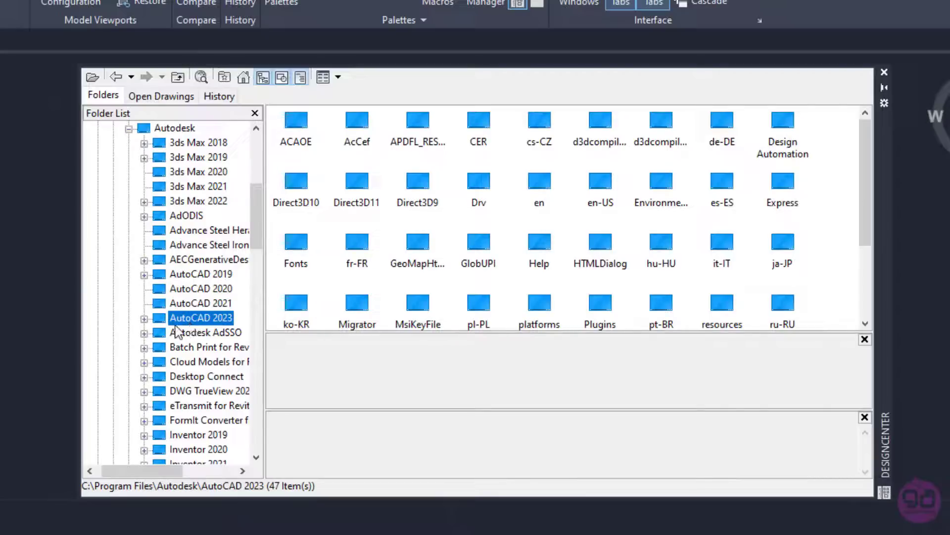
{"action": "left_click", "coordinate": [145, 318]}
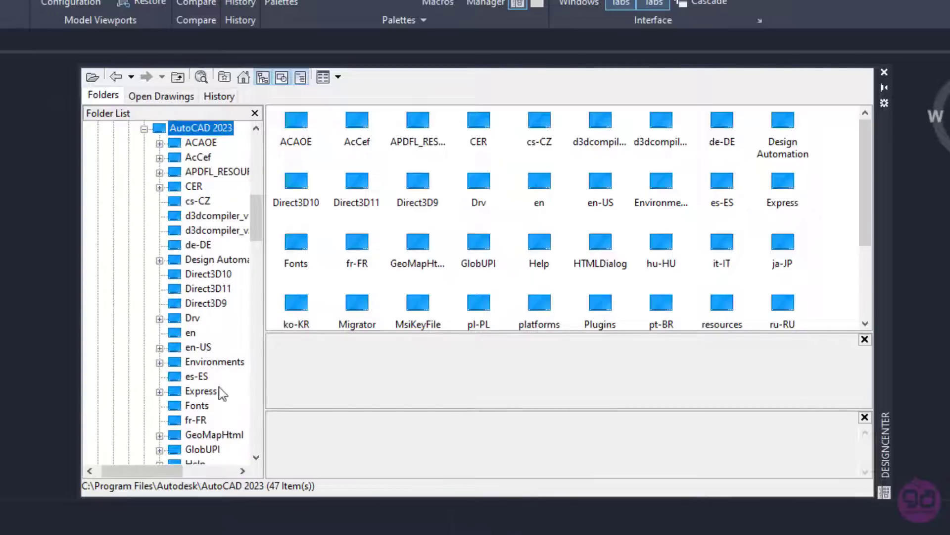
{"action": "scroll", "coordinate": [210, 366], "scroll_direction": "down", "scroll_amount": 3}
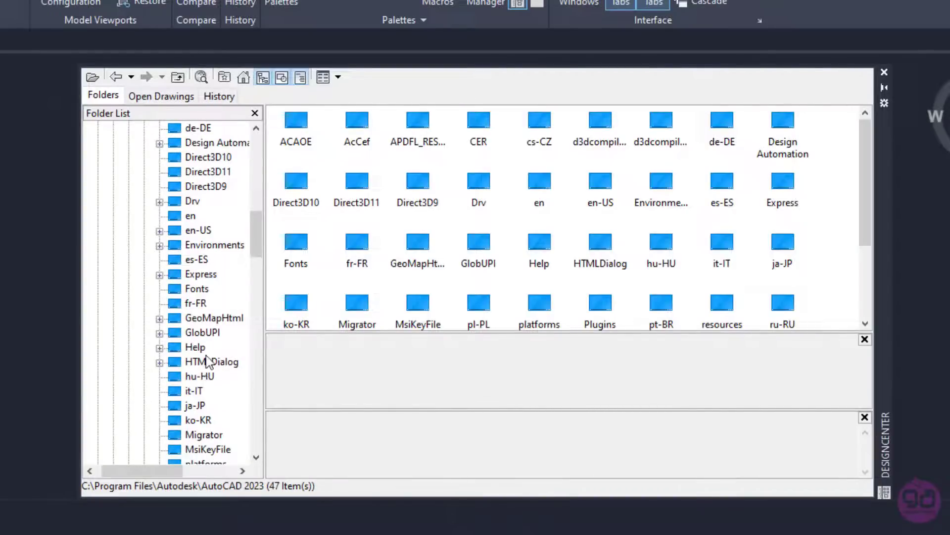
{"action": "scroll", "coordinate": [207, 356], "scroll_direction": "down", "scroll_amount": 3}
{"action": "left_click", "coordinate": [200, 436]}
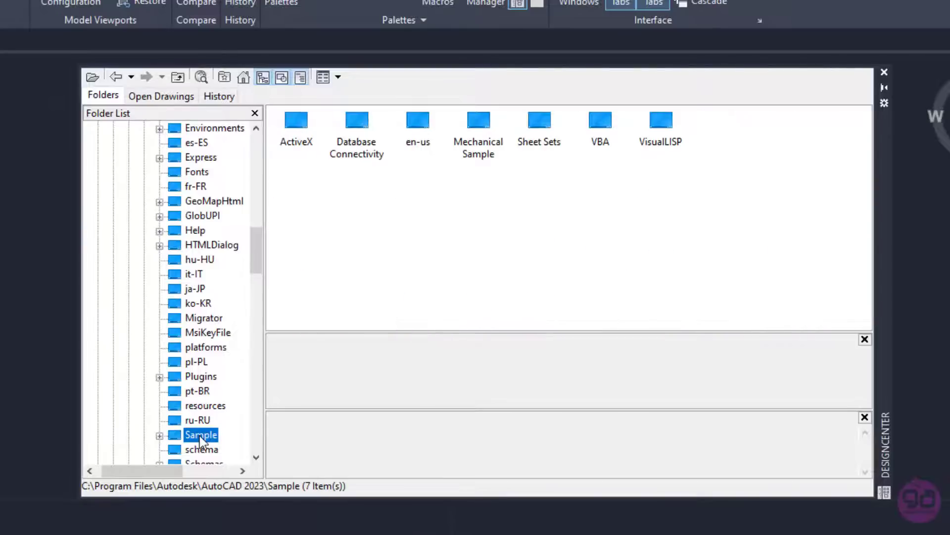
{"action": "scroll", "coordinate": [200, 435], "scroll_direction": "down", "scroll_amount": 3}
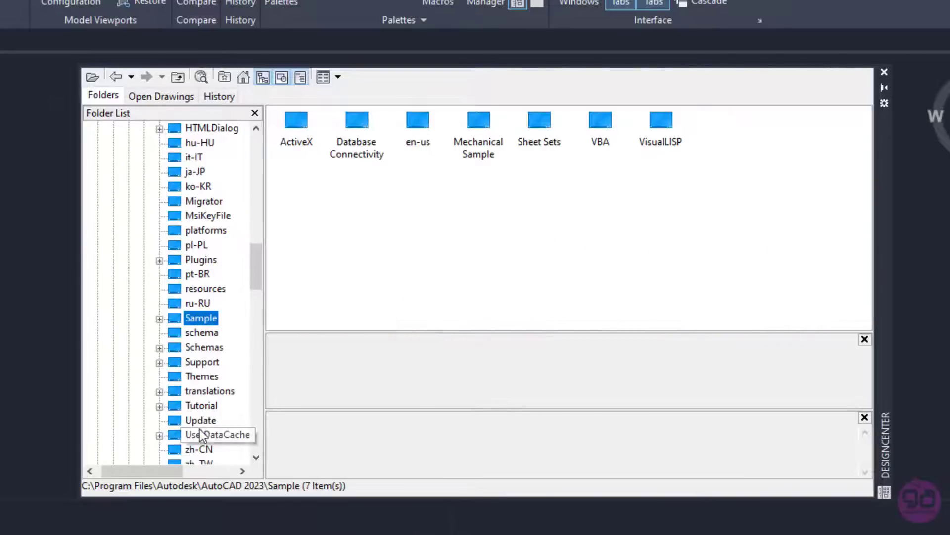
{"action": "left_click", "coordinate": [159, 319]}
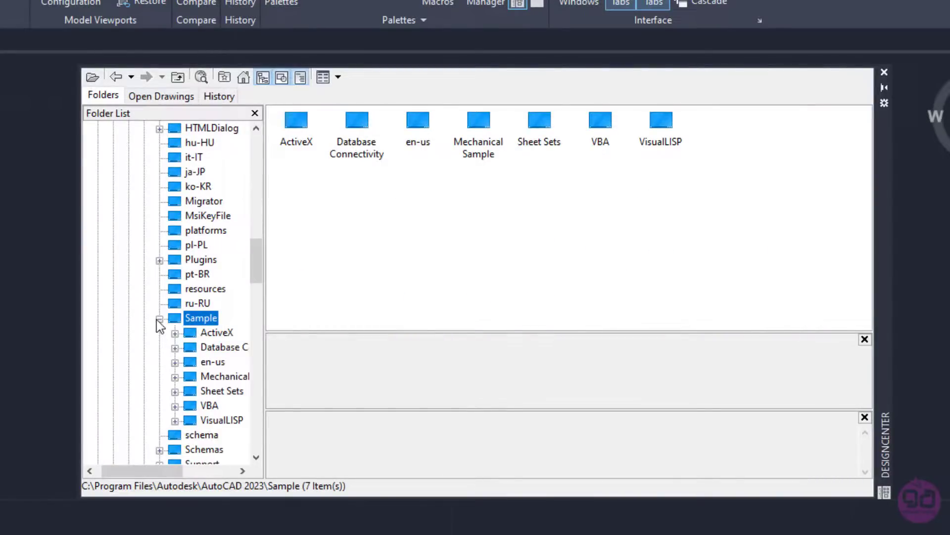
{"action": "left_click", "coordinate": [214, 363]}
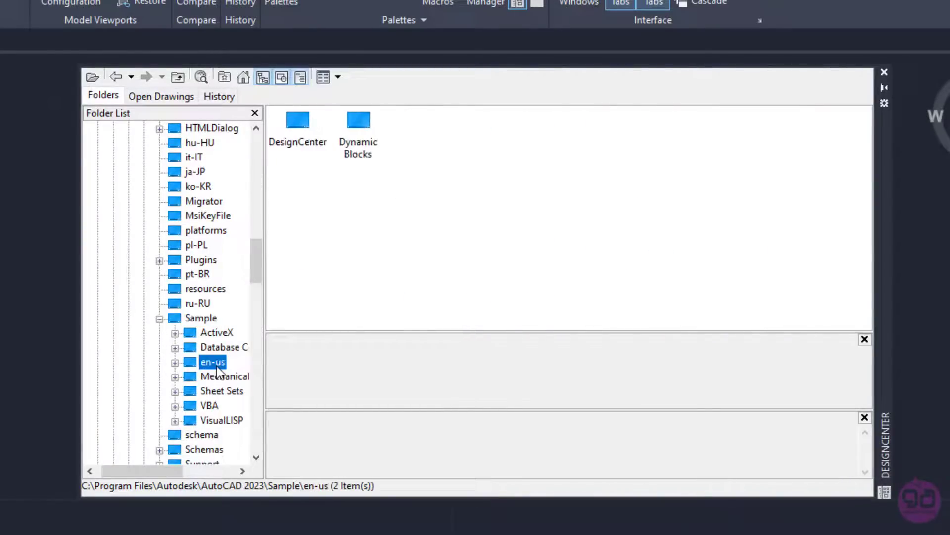
{"action": "left_click", "coordinate": [175, 362]}
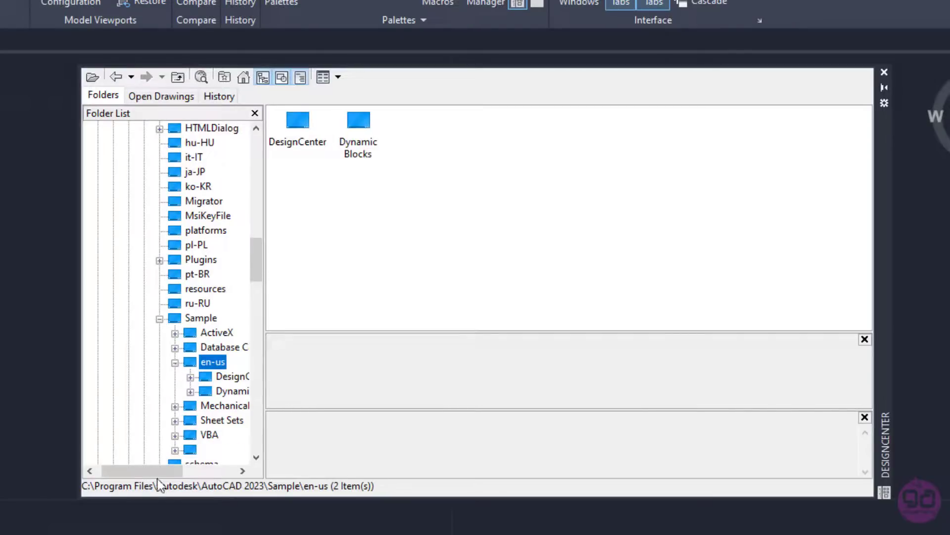
{"action": "left_click_drag", "start_coordinate": [146, 469], "coordinate": [169, 470]}
Open the DesignCenter sample folder, then list the Blocks in Home - Space Planner.dwg
{"action": "left_click", "coordinate": [212, 376]}
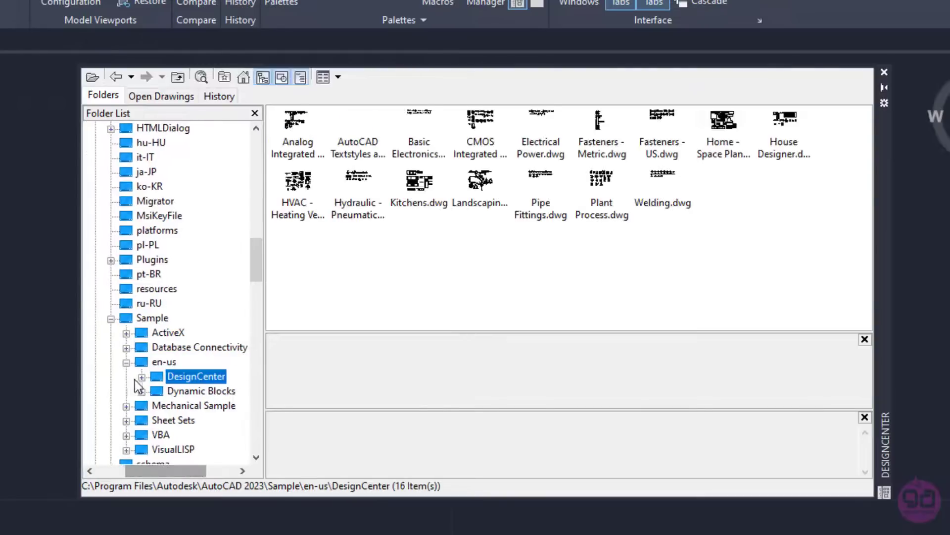
{"action": "left_click", "coordinate": [142, 377]}
{"action": "mouse_move", "coordinate": [171, 470]}
{"action": "left_mouse_down"}
{"action": "mouse_move", "coordinate": [186, 477]}
{"action": "mouse_move", "coordinate": [195, 468]}
{"action": "left_mouse_up"}
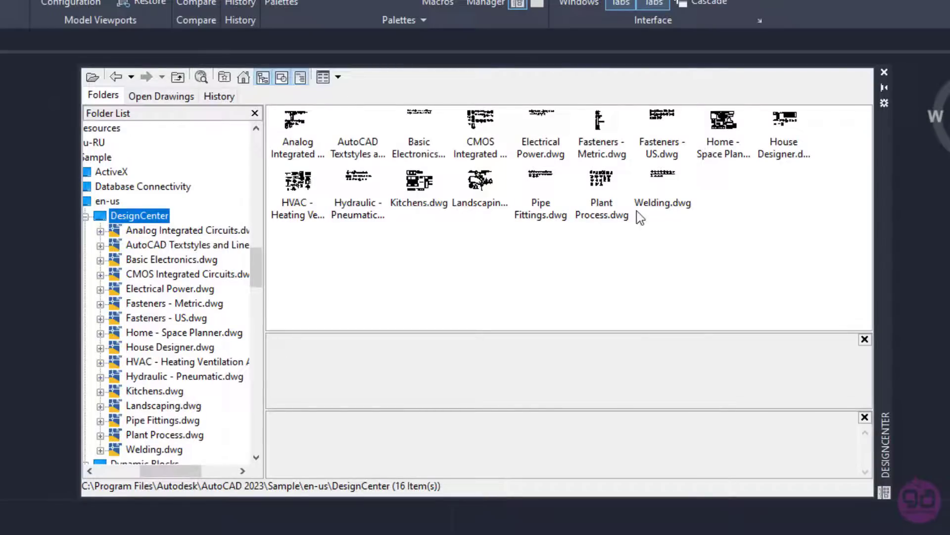
{"action": "double_click", "coordinate": [731, 129]}
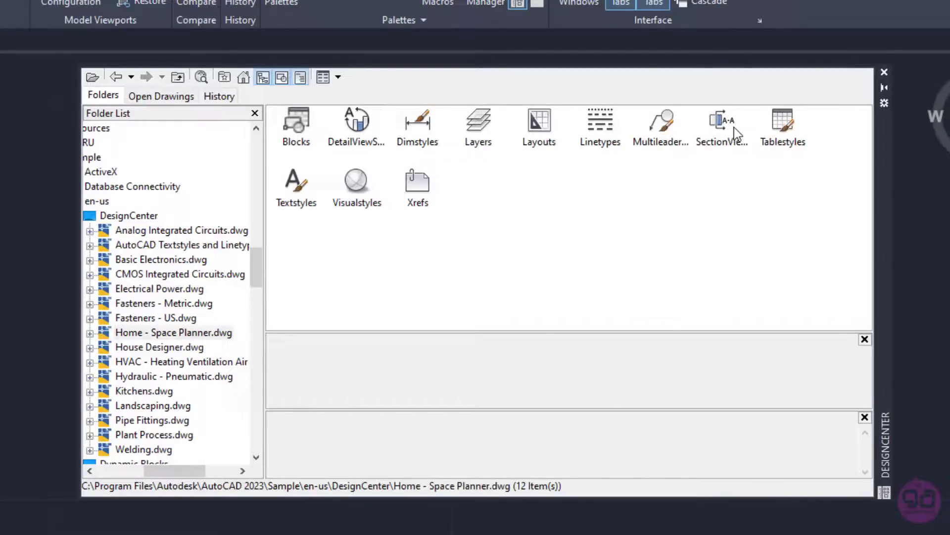
{"action": "double_click", "coordinate": [303, 125]}
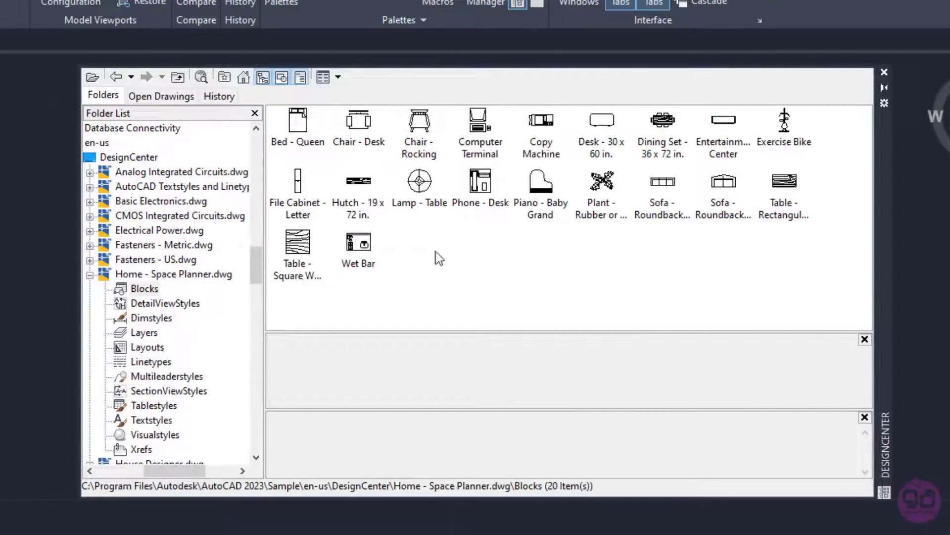
Drag Bed - Queen into the drawing left of the floor plan, then raise the palette
{"action": "left_click", "coordinate": [302, 125]}
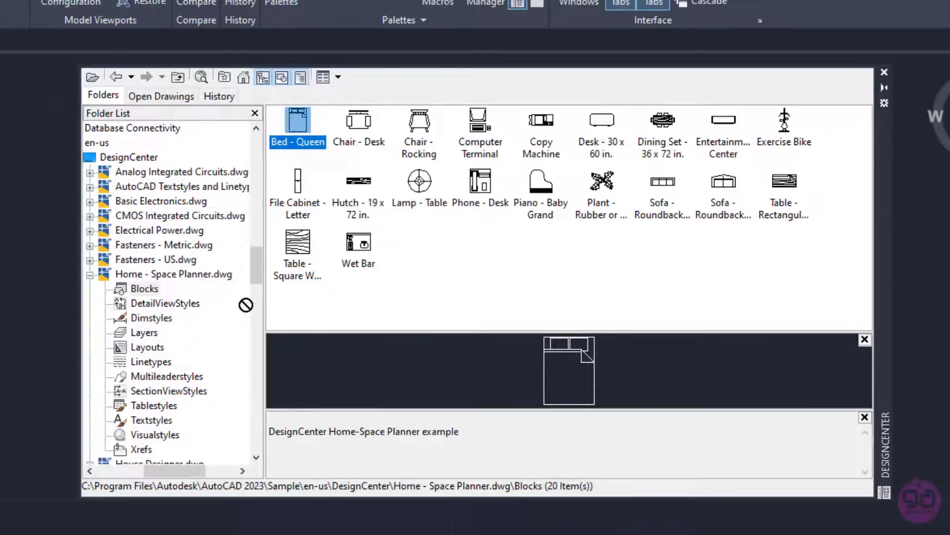
{"action": "left_click_drag", "start_coordinate": [304, 181], "coordinate": [16, 401]}
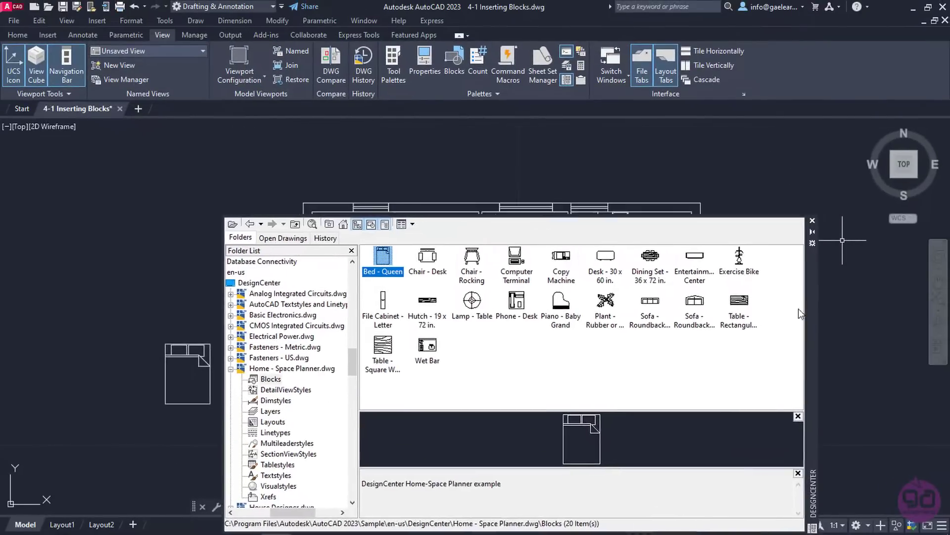
{"action": "left_click_drag", "start_coordinate": [813, 327], "coordinate": [814, 132]}
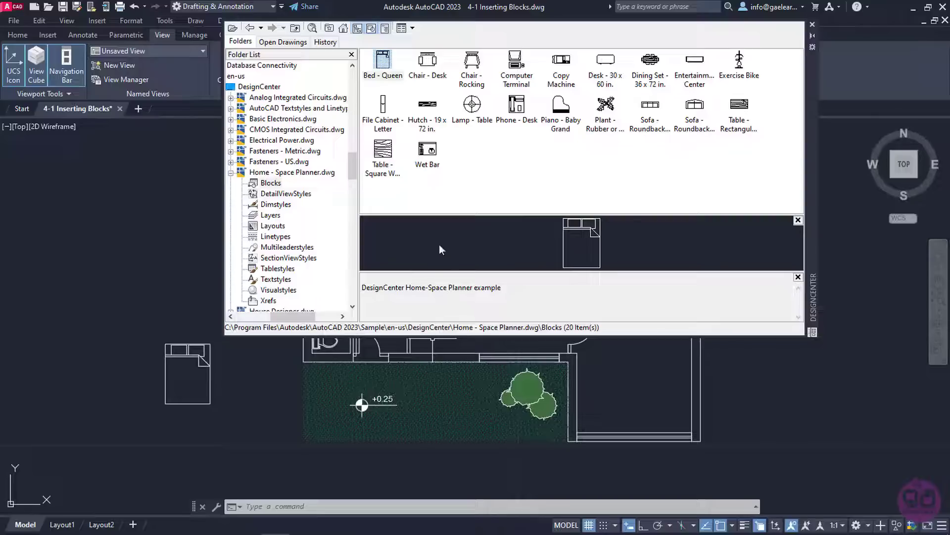
Open the Insert settings for the Bed - Queen block
{"action": "double_click", "coordinate": [390, 68]}
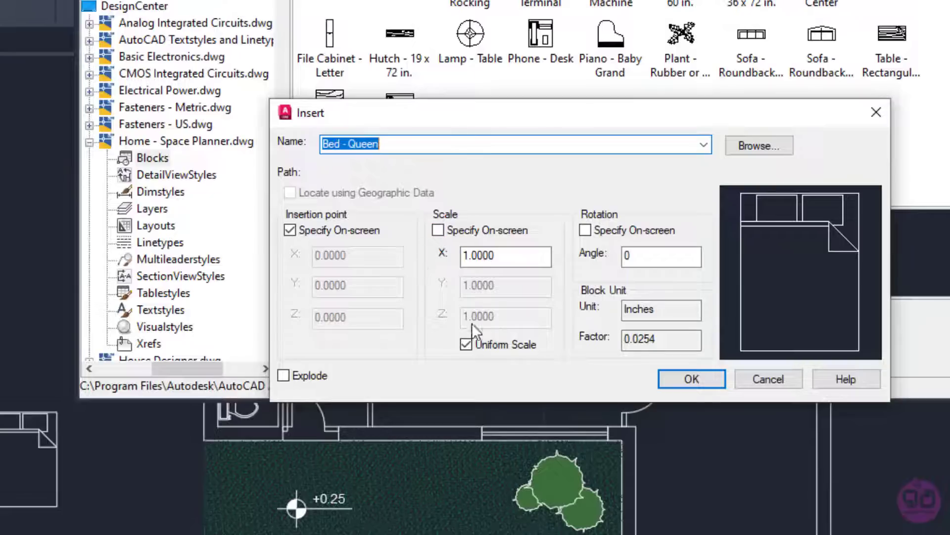
Turn off Uniform Scale and set the bed's scale to X 2, Y 1, Z 1
{"action": "left_click", "coordinate": [467, 344]}
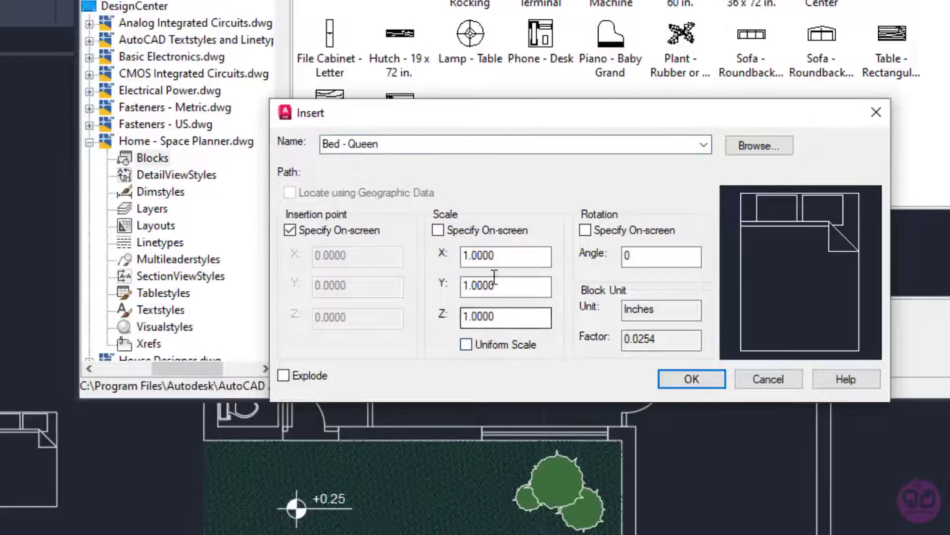
{"action": "left_click_drag", "start_coordinate": [511, 255], "coordinate": [459, 257]}
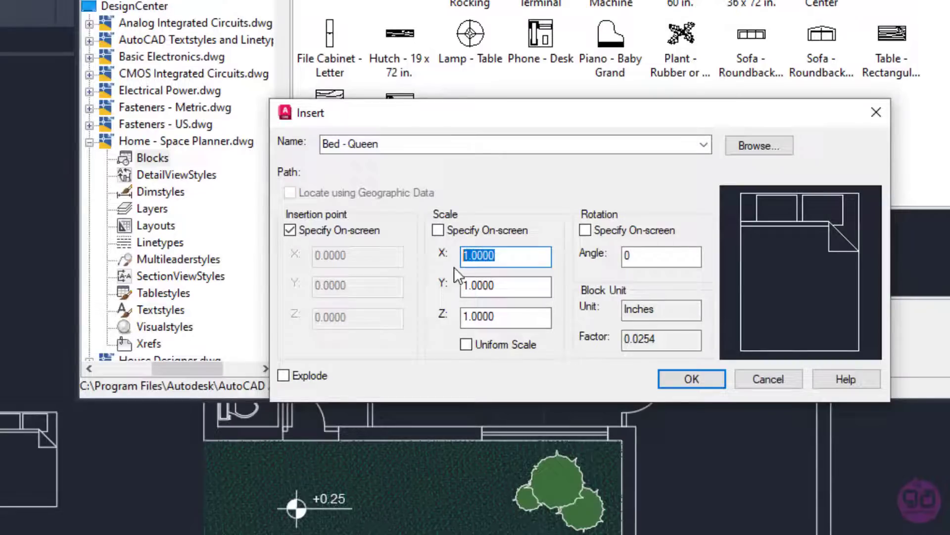
{"action": "left_click_drag", "start_coordinate": [505, 290], "coordinate": [452, 284]}
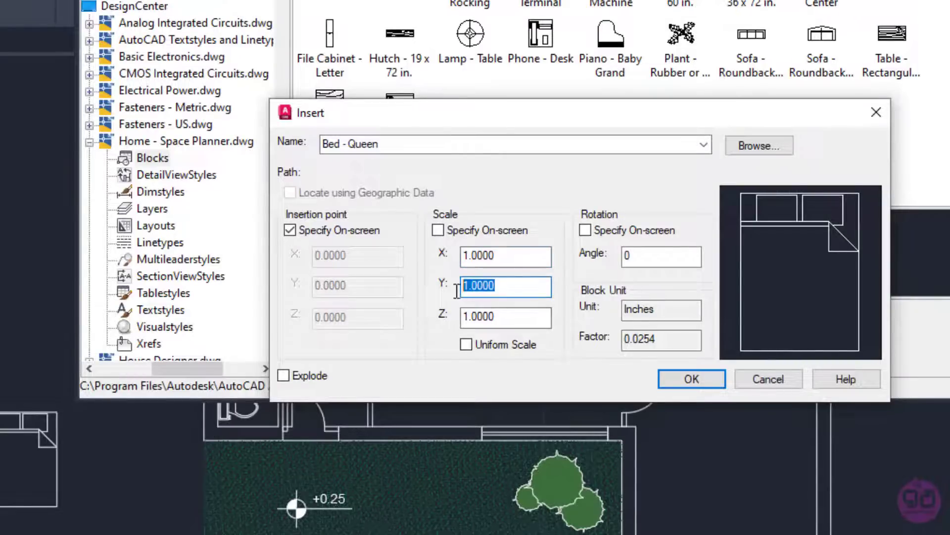
{"action": "left_click", "coordinate": [497, 318]}
{"action": "left_click_drag", "start_coordinate": [496, 318], "coordinate": [460, 318]}
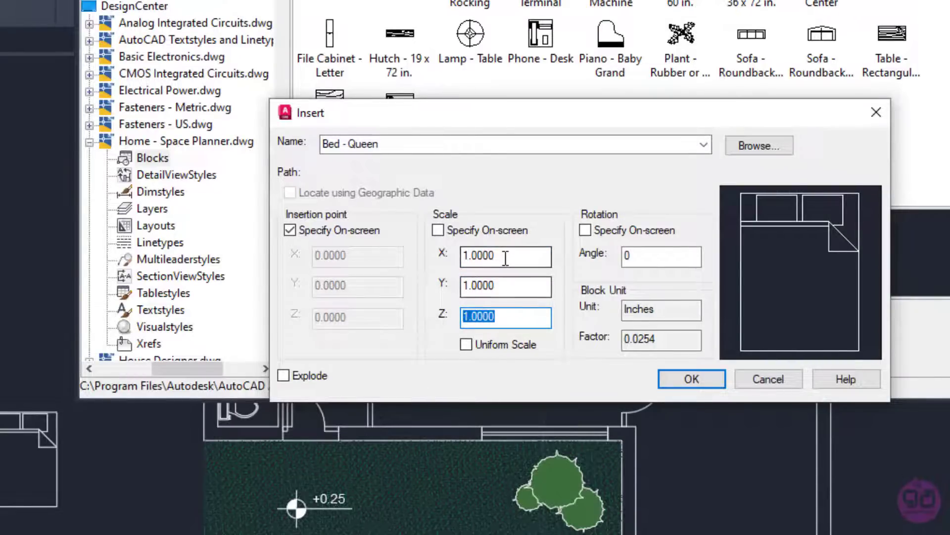
{"action": "left_click_drag", "start_coordinate": [505, 258], "coordinate": [442, 254]}
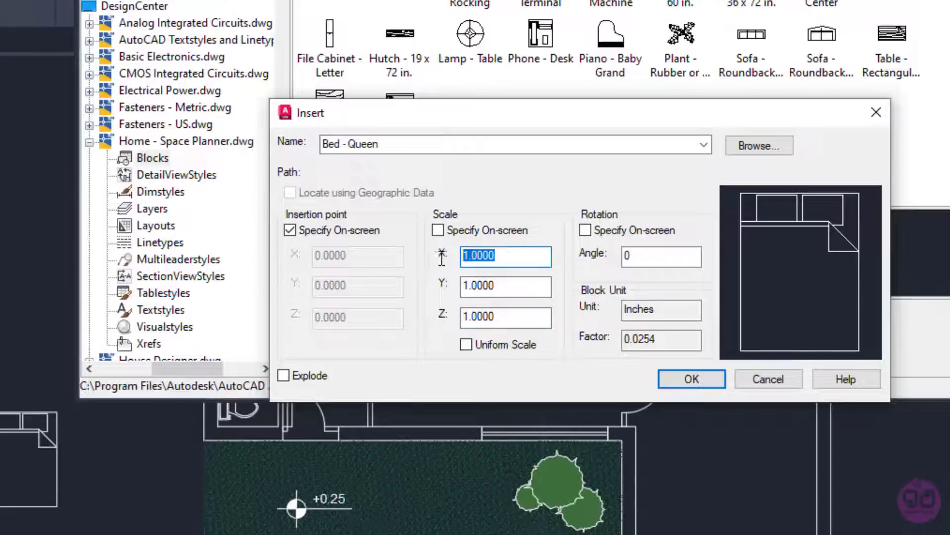
{"action": "type", "text": "2"}
{"action": "left_click_drag", "start_coordinate": [541, 285], "coordinate": [462, 286]}
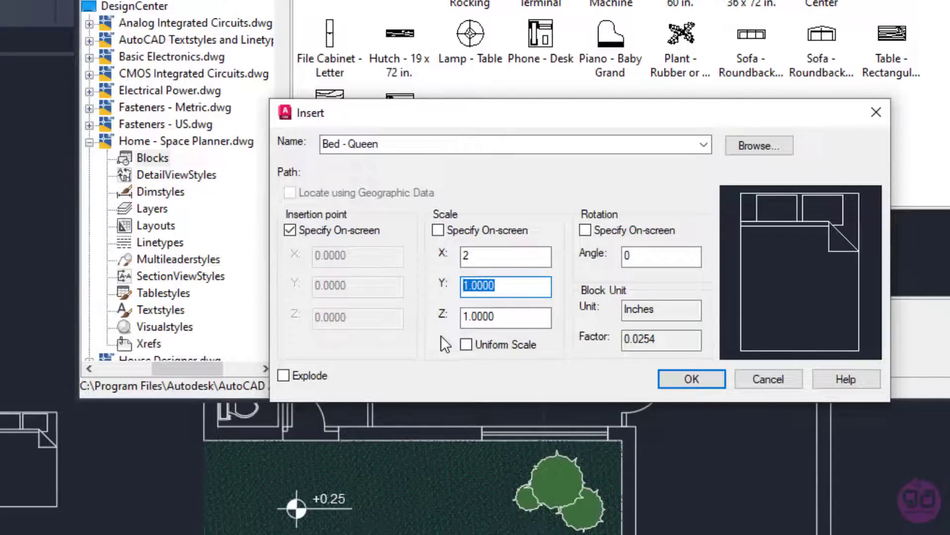
{"action": "type", "text": "2"}
{"action": "left_click_drag", "start_coordinate": [511, 317], "coordinate": [456, 310]}
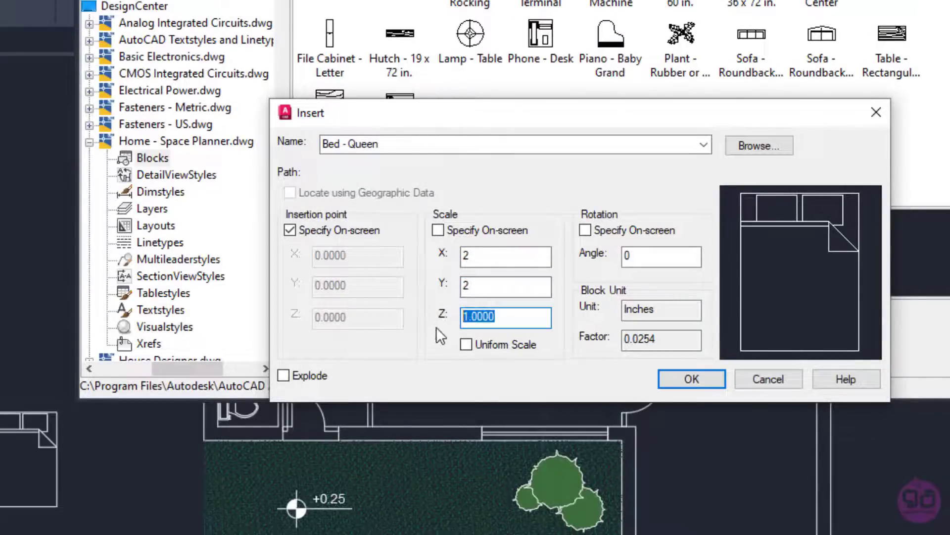
{"action": "type", "text": "2"}
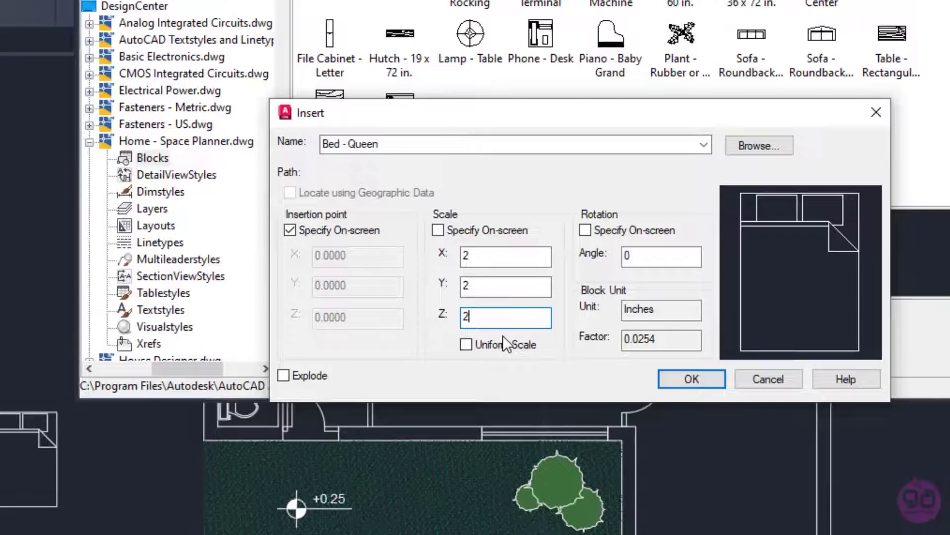
{"action": "double_click", "coordinate": [483, 288]}
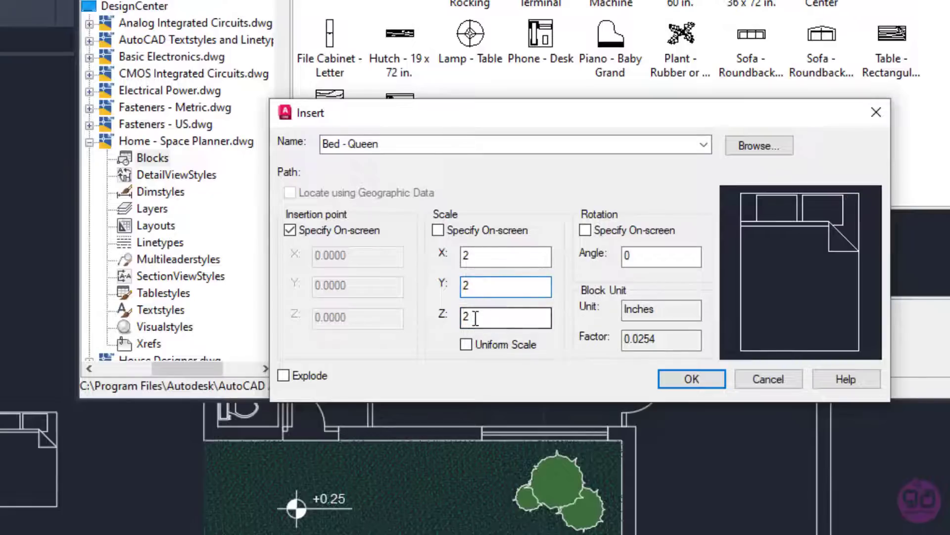
{"action": "left_click_drag", "start_coordinate": [480, 285], "coordinate": [449, 285]}
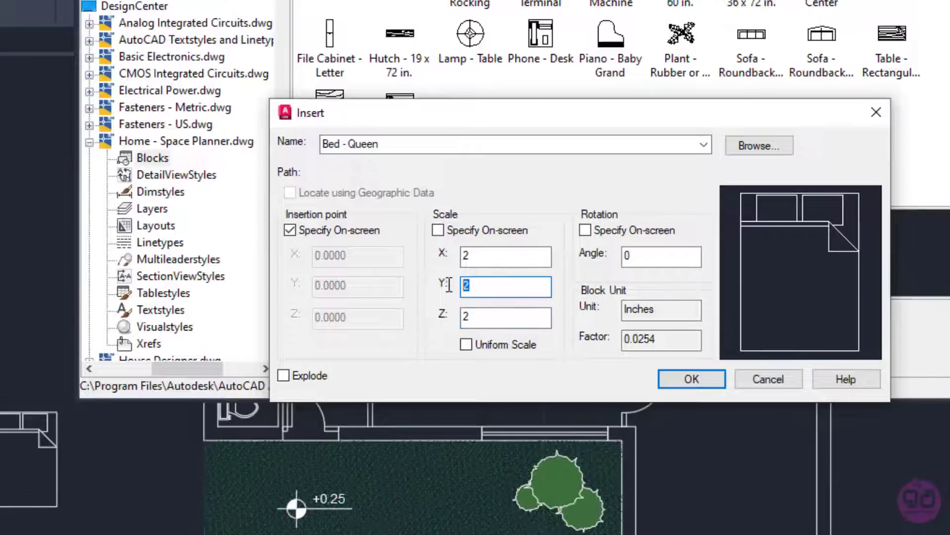
{"action": "type", "text": "1"}
{"action": "key", "text": "Tab"}
{"action": "type", "text": "1"}
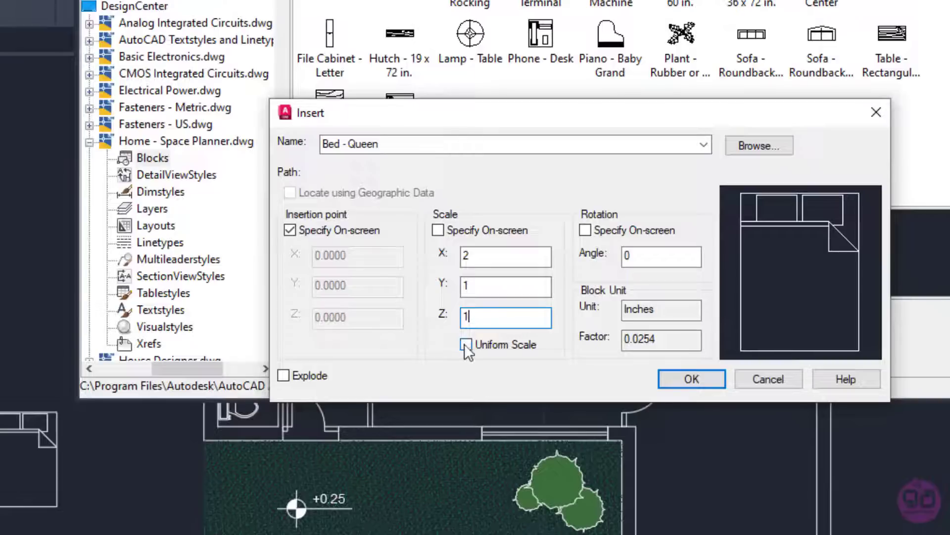
Re-enable Uniform Scale and replace the X value with 1.2
{"action": "left_click", "coordinate": [466, 345]}
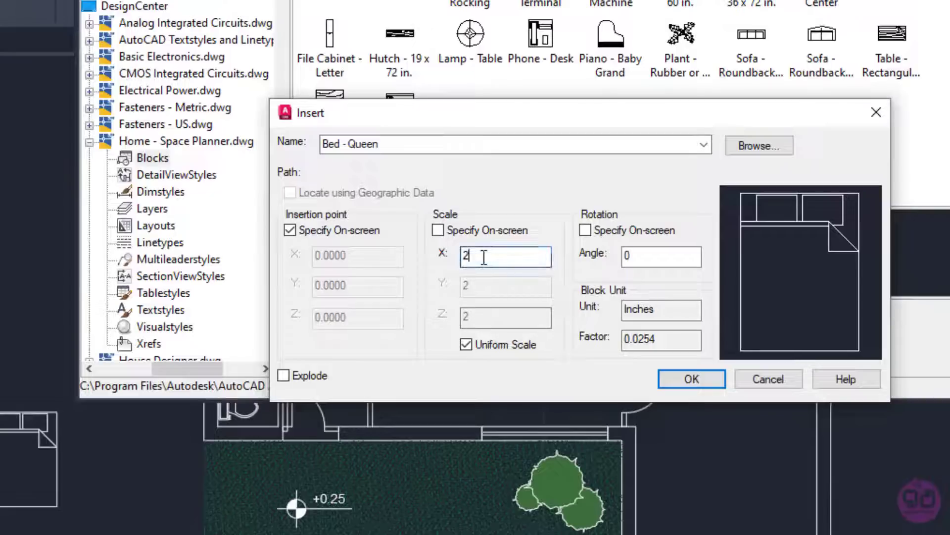
{"action": "key", "text": "BackSpace"}
{"action": "type", "text": "1"}
{"action": "type", "text": ".2"}
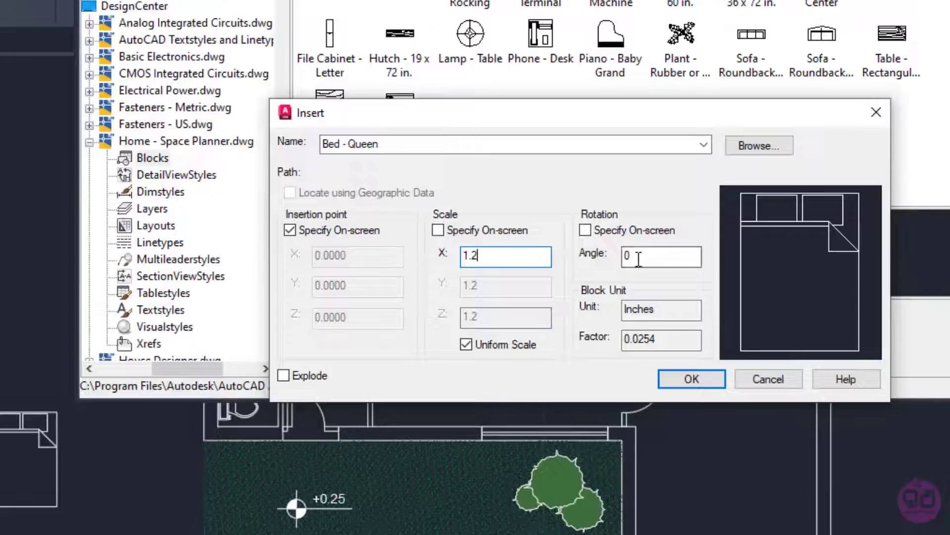
Enter 180 as the bed's insertion rotation angle
{"action": "left_click_drag", "start_coordinate": [637, 256], "coordinate": [617, 258]}
{"action": "type", "text": "8"}
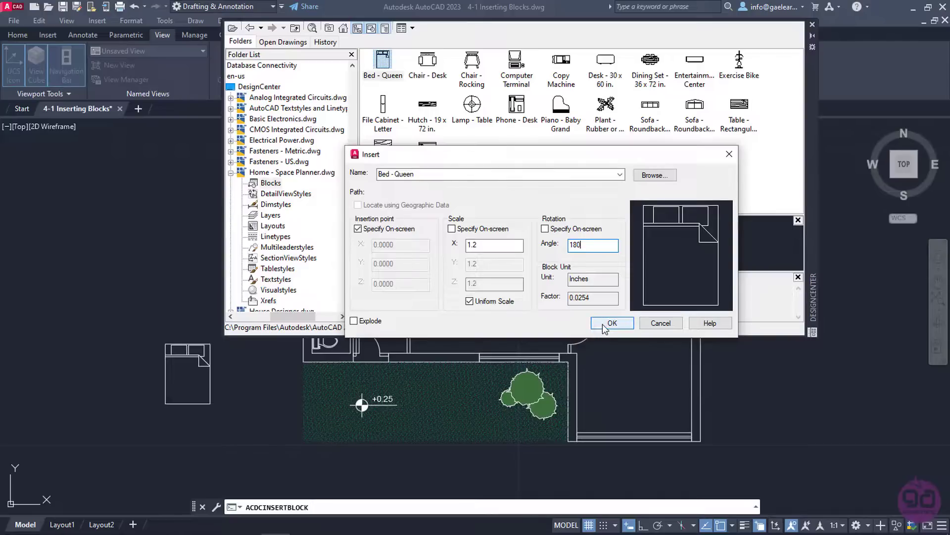
Insert the bed on the lower right bedroom's bottom wall using Nearest snap
{"action": "left_click", "coordinate": [609, 323]}
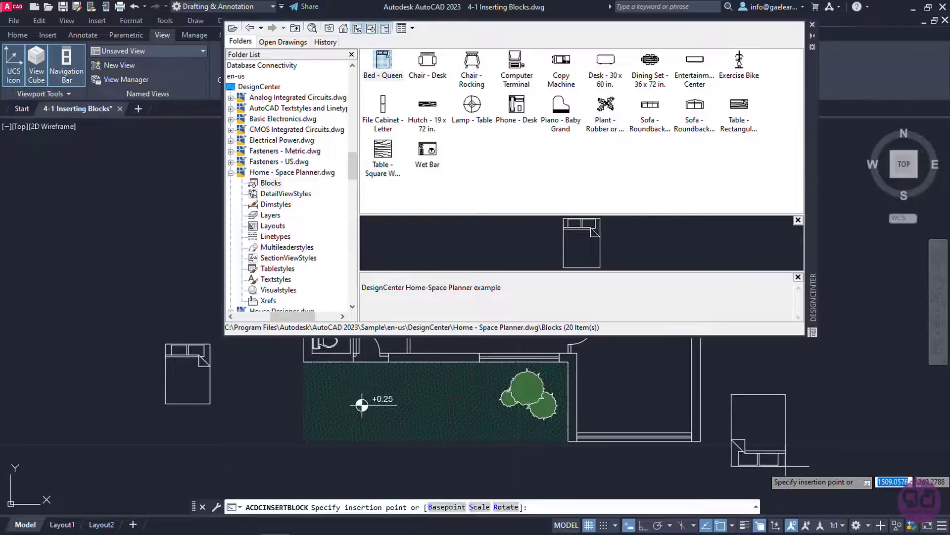
{"action": "left_click", "coordinate": [731, 525]}
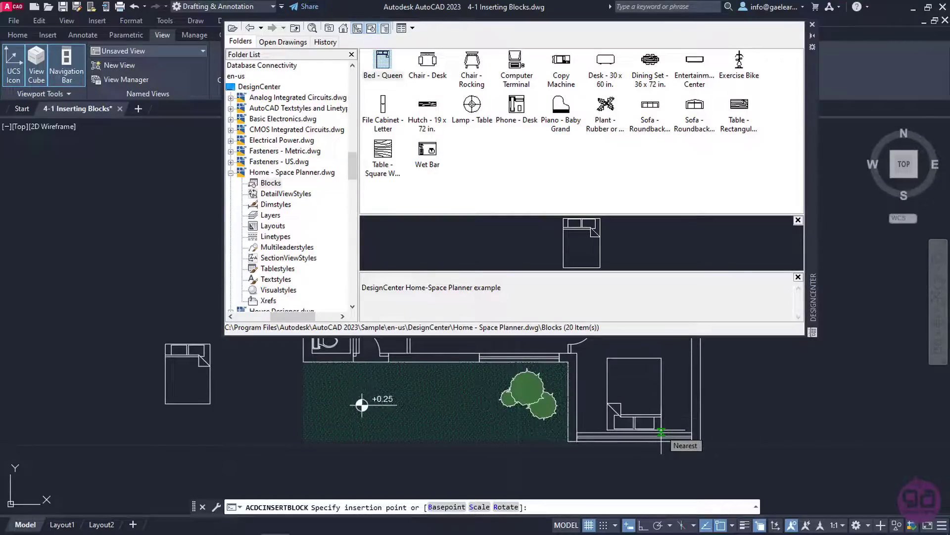
{"action": "scroll", "coordinate": [661, 430], "scroll_direction": "up", "scroll_amount": 2}
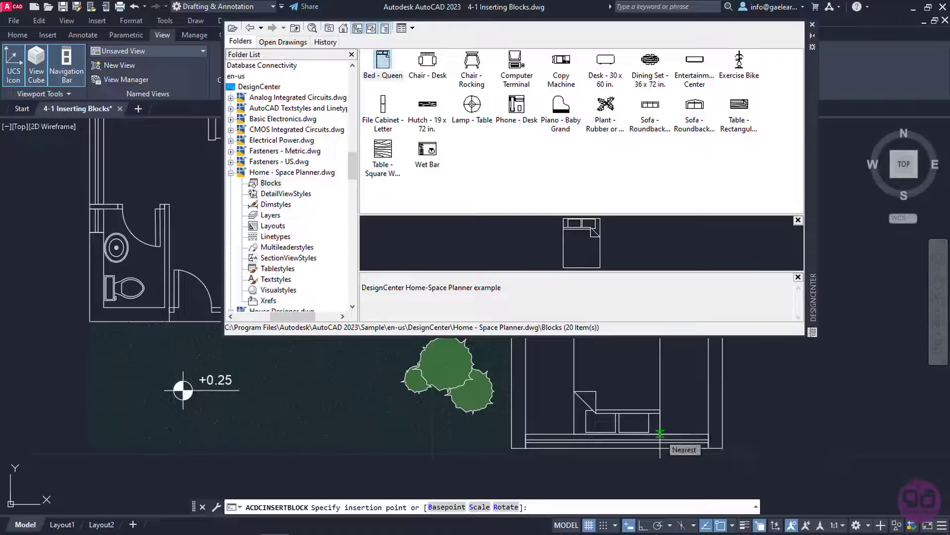
{"action": "left_click", "coordinate": [661, 432]}
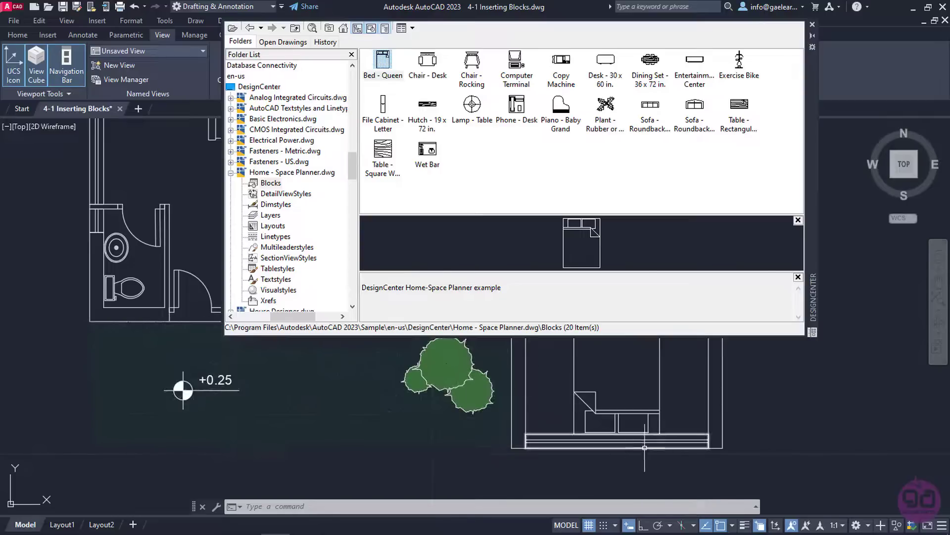
{"action": "scroll", "coordinate": [672, 439], "scroll_direction": "down", "scroll_amount": 2}
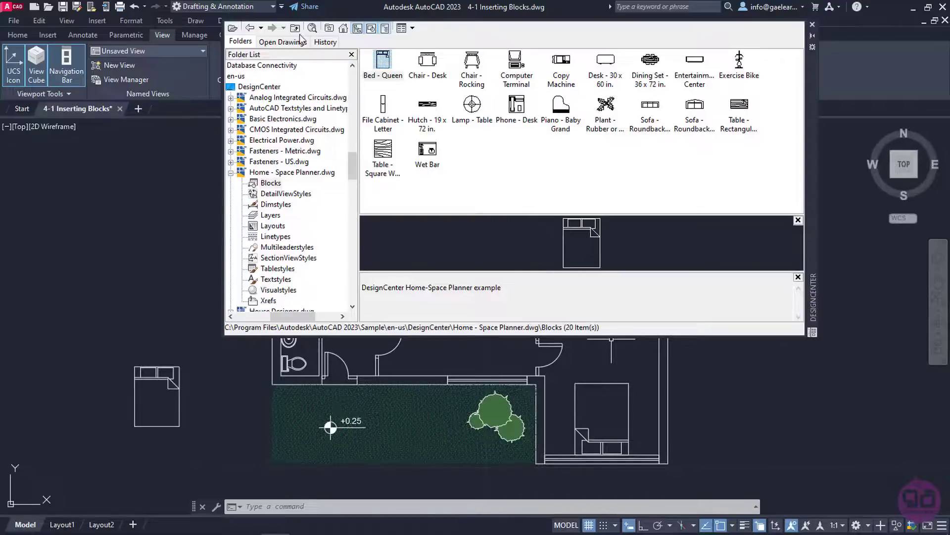
Step DesignCenter back twice to the folder of sample drawings
{"action": "left_click", "coordinate": [253, 31]}
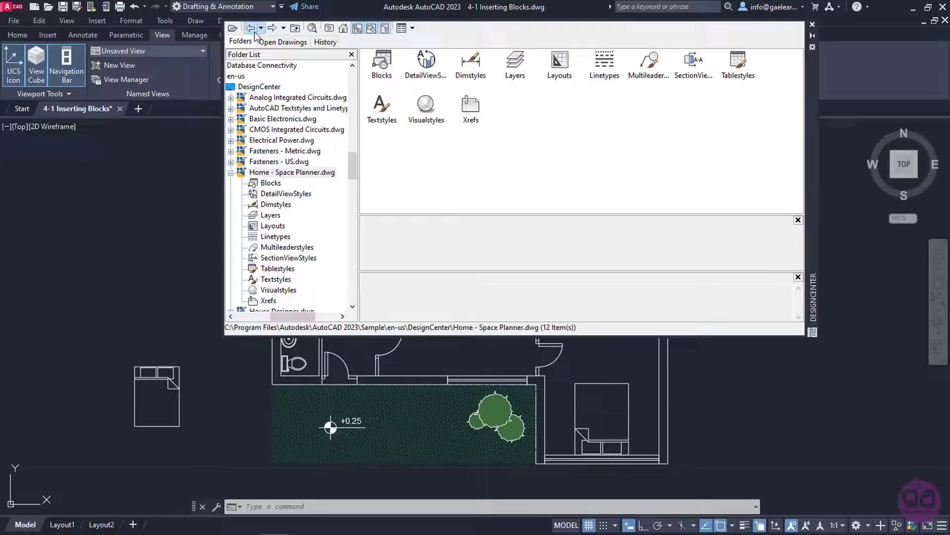
{"action": "left_click", "coordinate": [253, 29]}
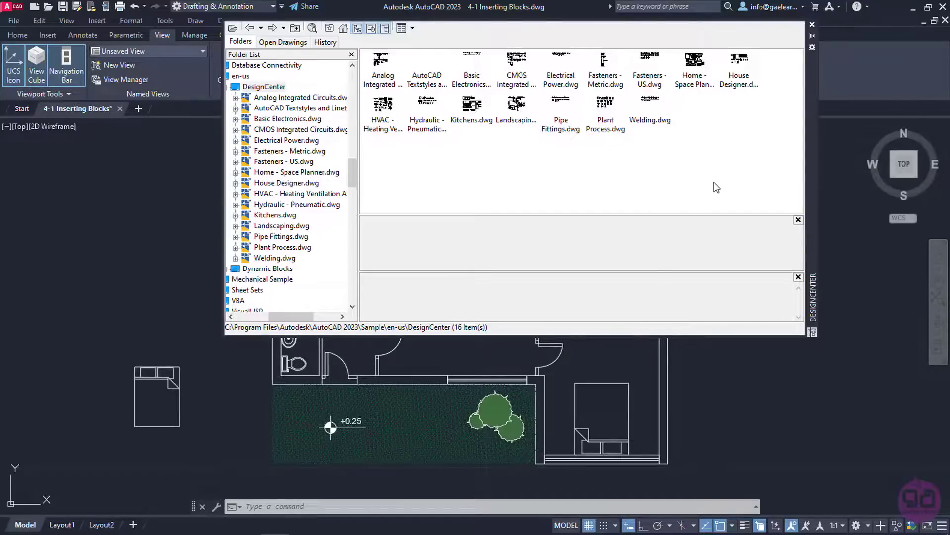
Close DesignCenter, shift the plan up, and select the queen bed left of it
{"action": "left_click", "coordinate": [812, 27]}
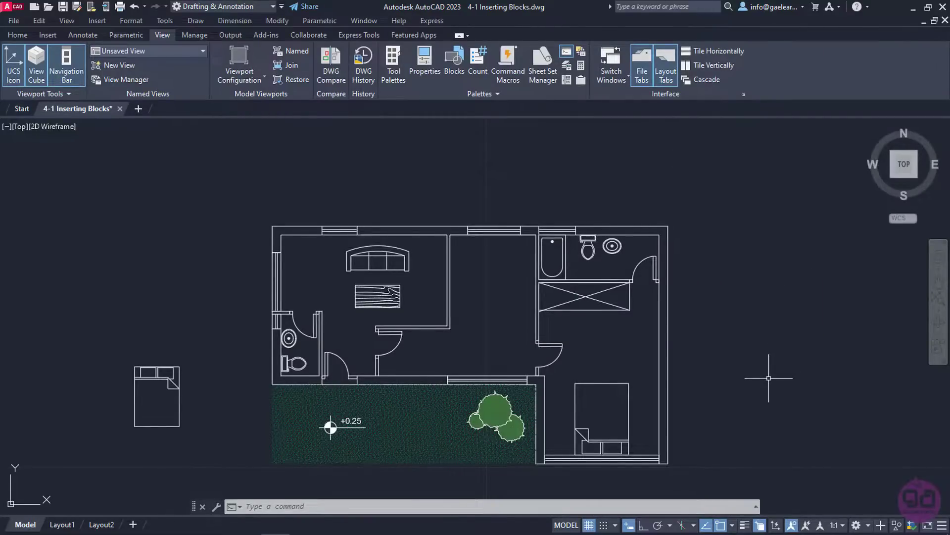
{"action": "middle_click_drag", "start_coordinate": [769, 377], "coordinate": [764, 330]}
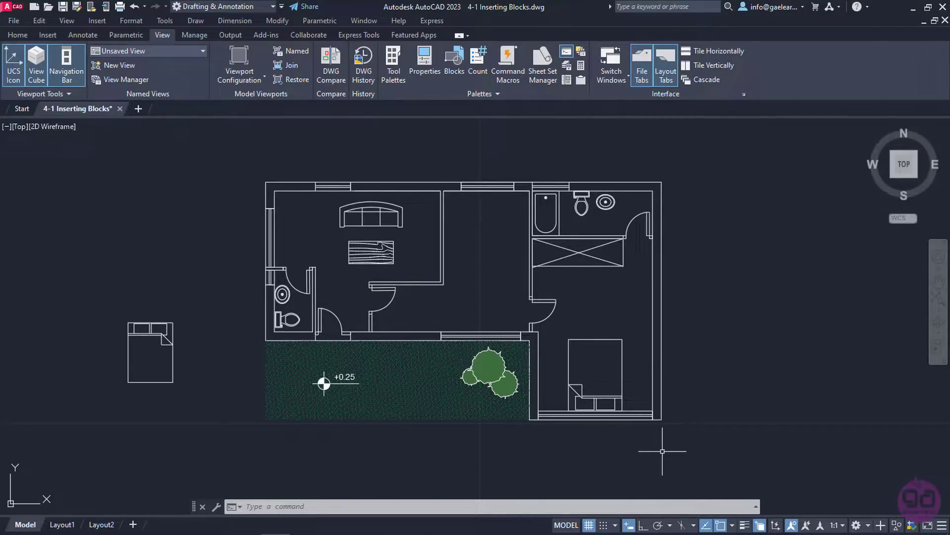
{"action": "left_click", "coordinate": [151, 326]}
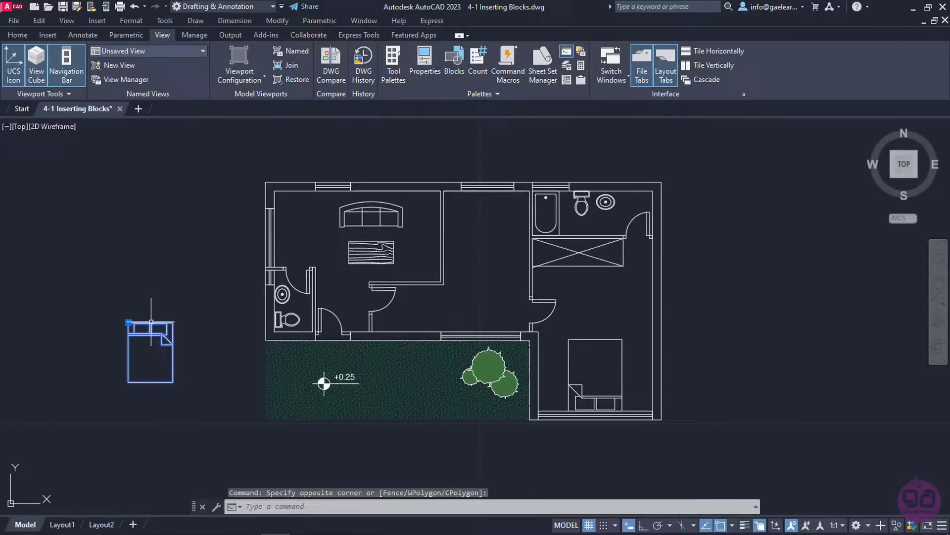
Move the bed from its insertion point, with Insertion object snap turned on
{"action": "right_click", "coordinate": [151, 325]}
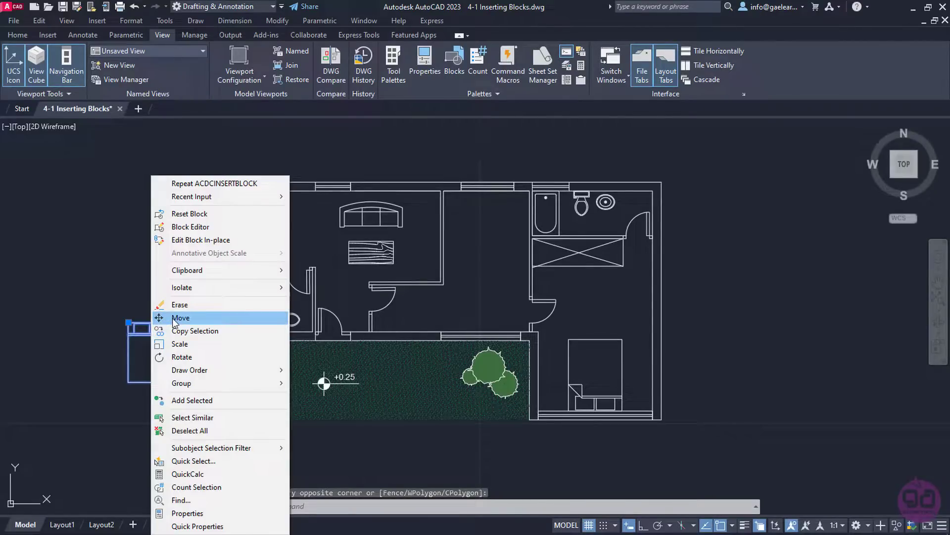
{"action": "left_click", "coordinate": [174, 323]}
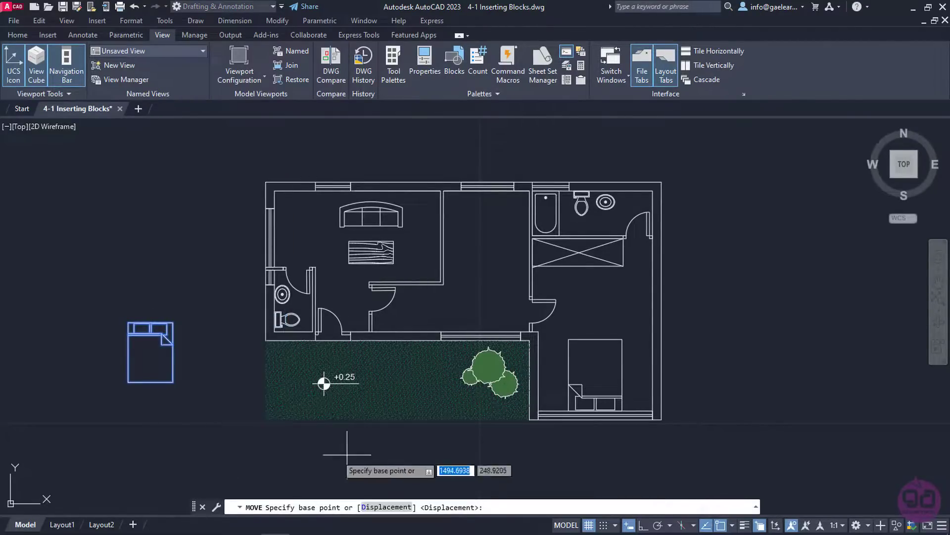
{"action": "left_click", "coordinate": [733, 526]}
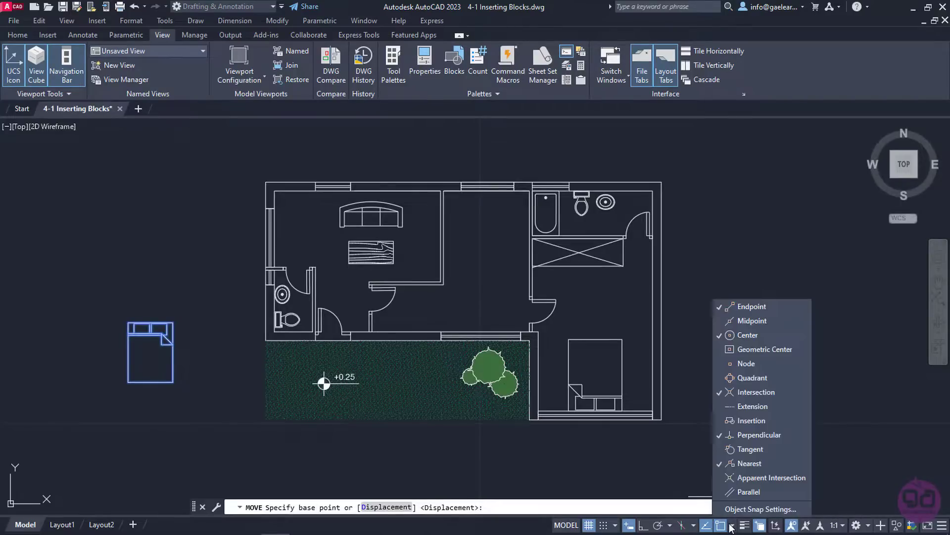
{"action": "left_click", "coordinate": [737, 418]}
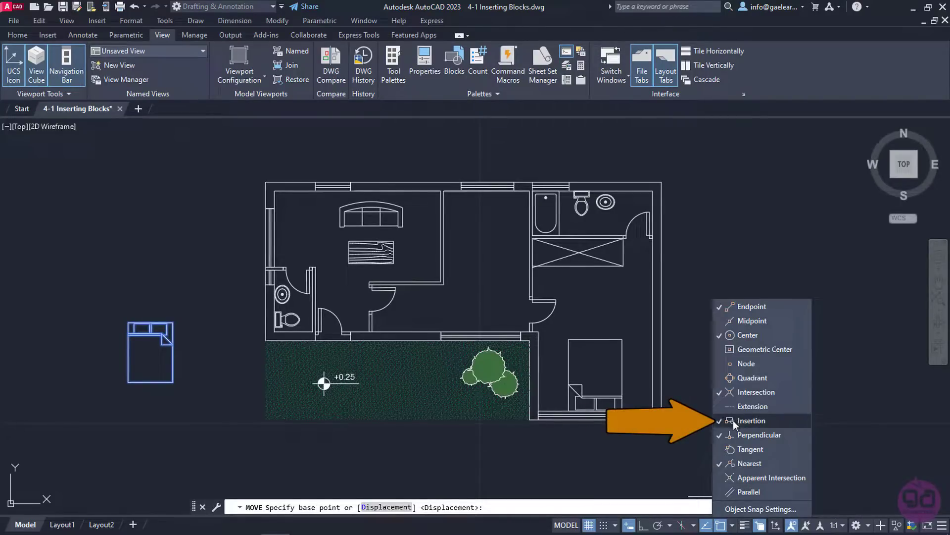
{"action": "left_click", "coordinate": [650, 460]}
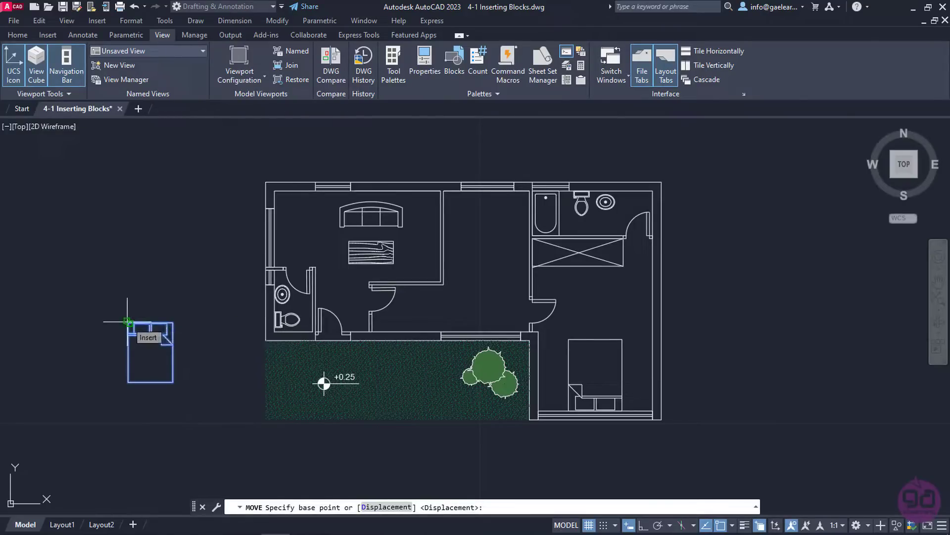
{"action": "left_click", "coordinate": [128, 322]}
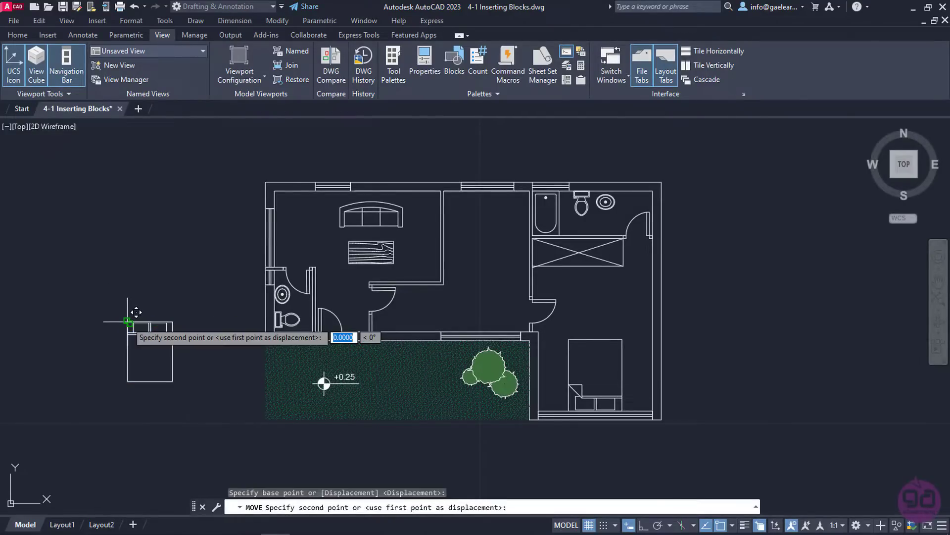